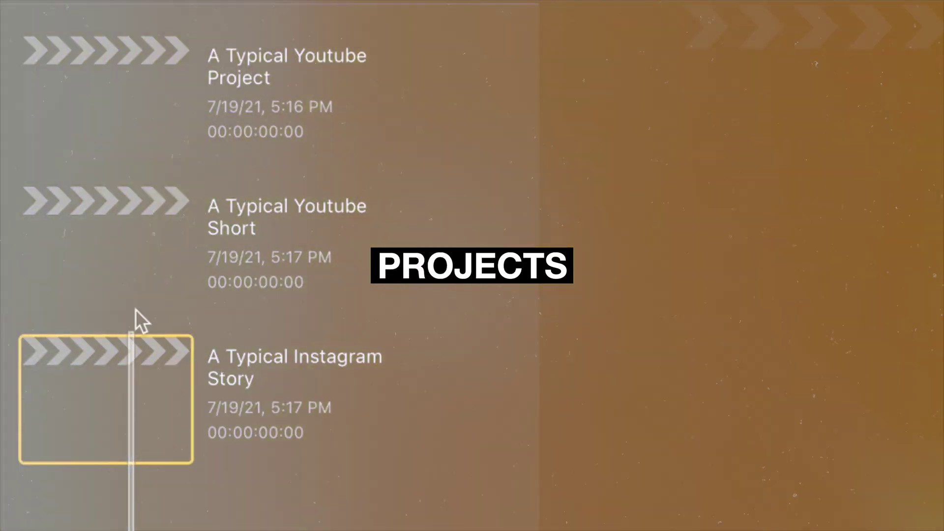
- In Current > Youtube, create an 'A Typical Youtube Video' folder containing an A7iii subfolder
shift+click(151, 79)
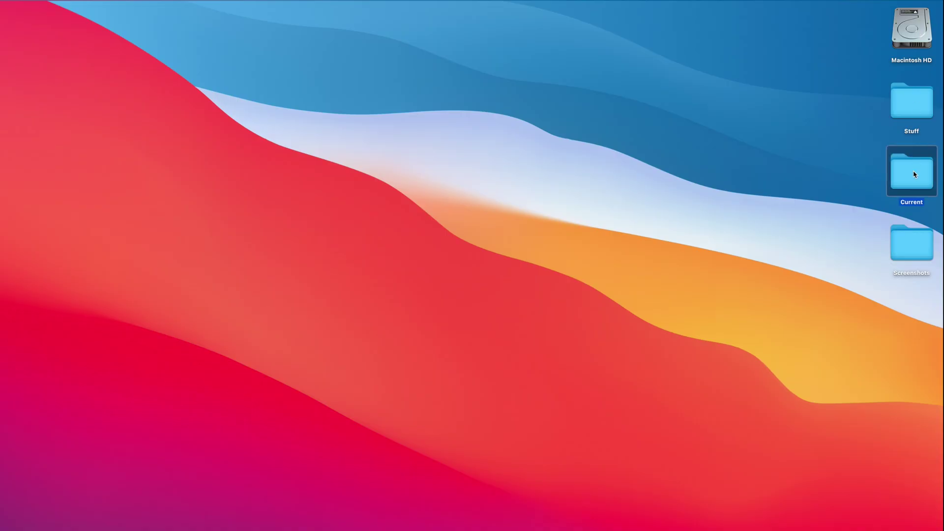
double_click(913, 173)
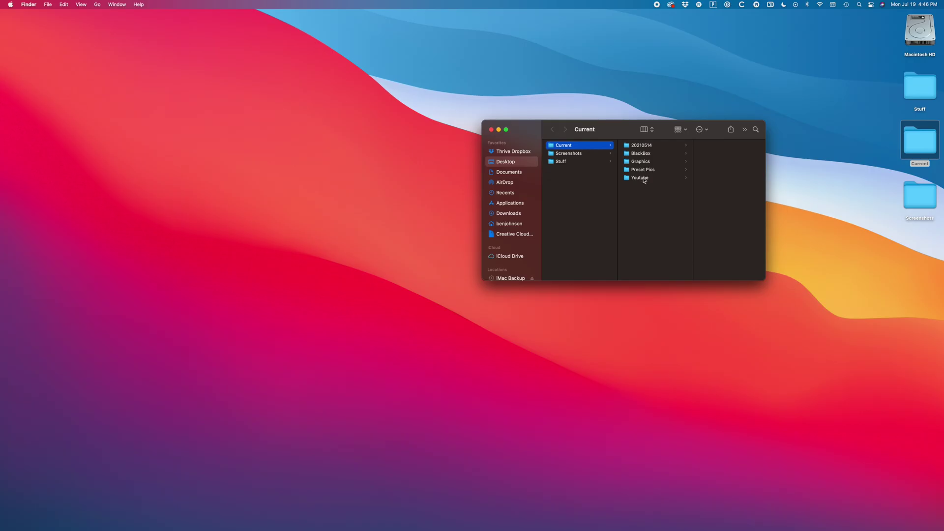
click(640, 178)
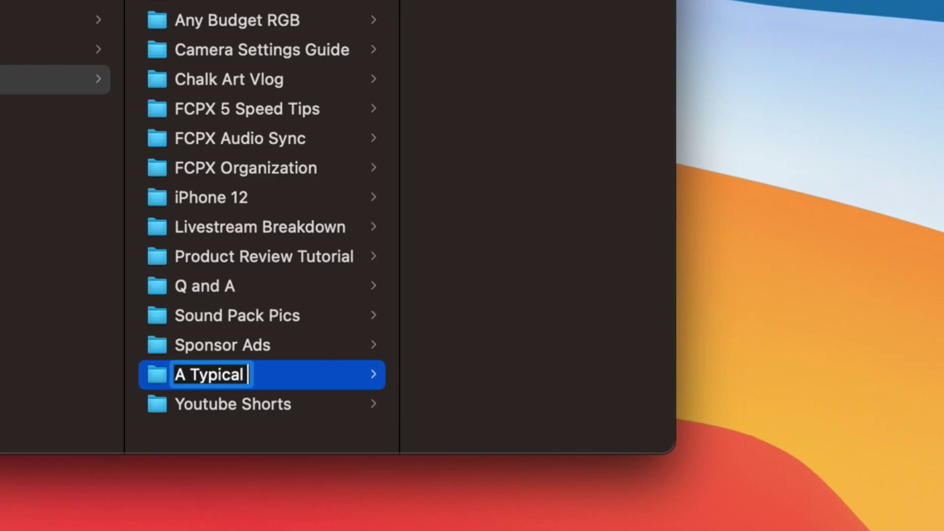
text(o)
key(Return)
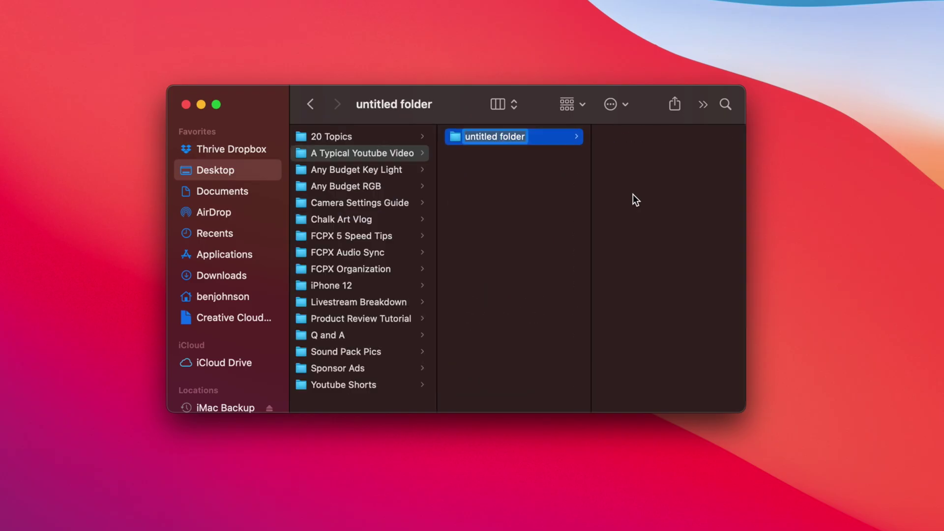
text(A7iii)
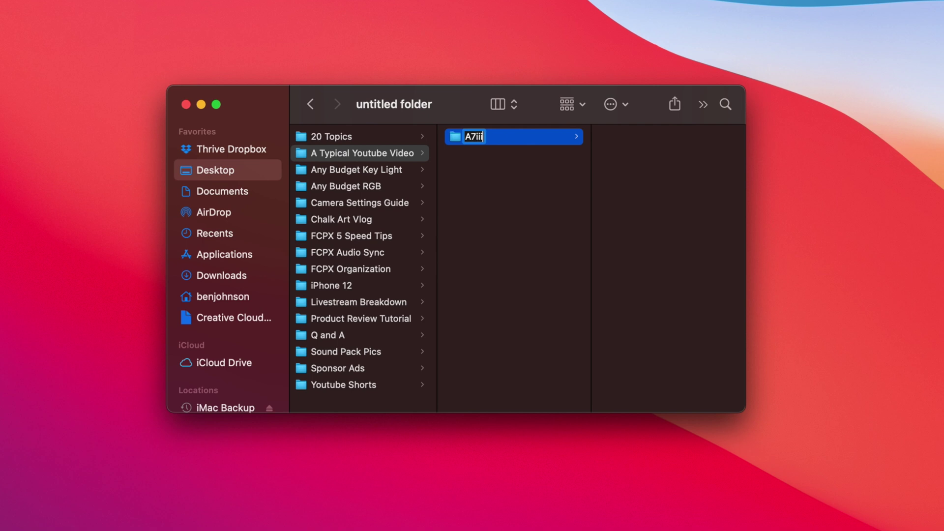
click(532, 182)
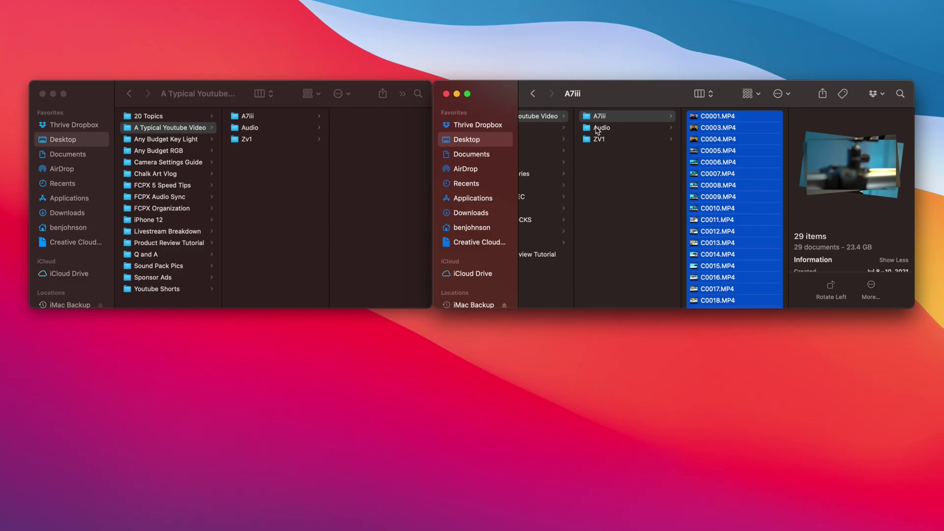
- Move the 29 A7iii clips into the A7iii folder and the 15 ZV1 clips into Zv1
drag(717, 127, 249, 118)
click(598, 139)
click(717, 116)
key(super+a)
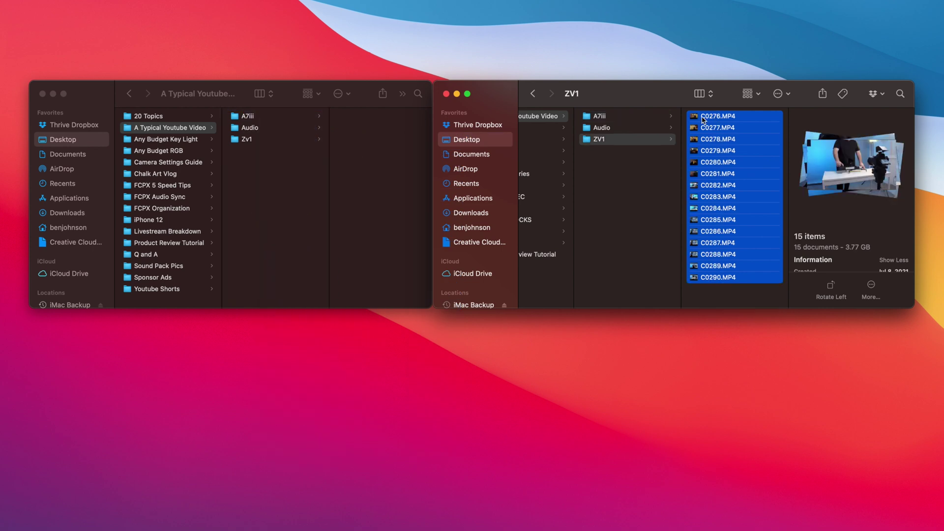
drag(717, 116, 250, 141)
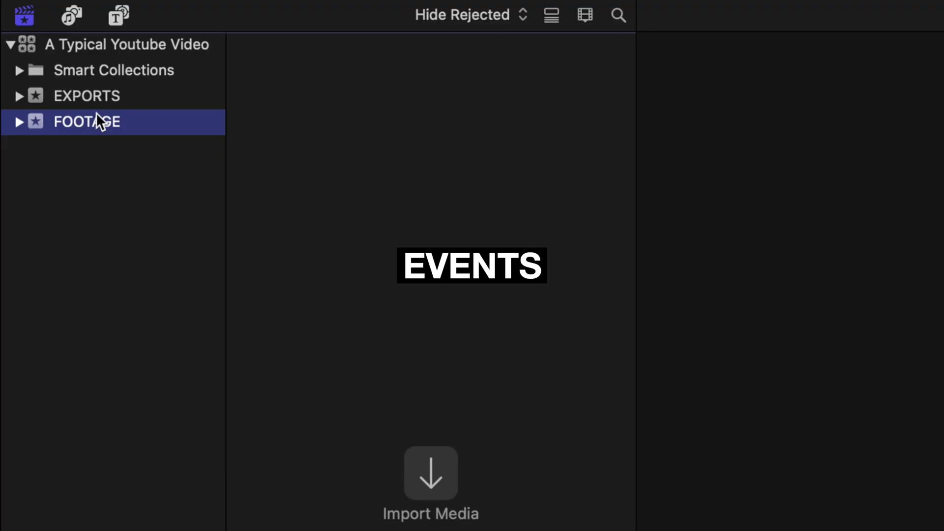
click(97, 94)
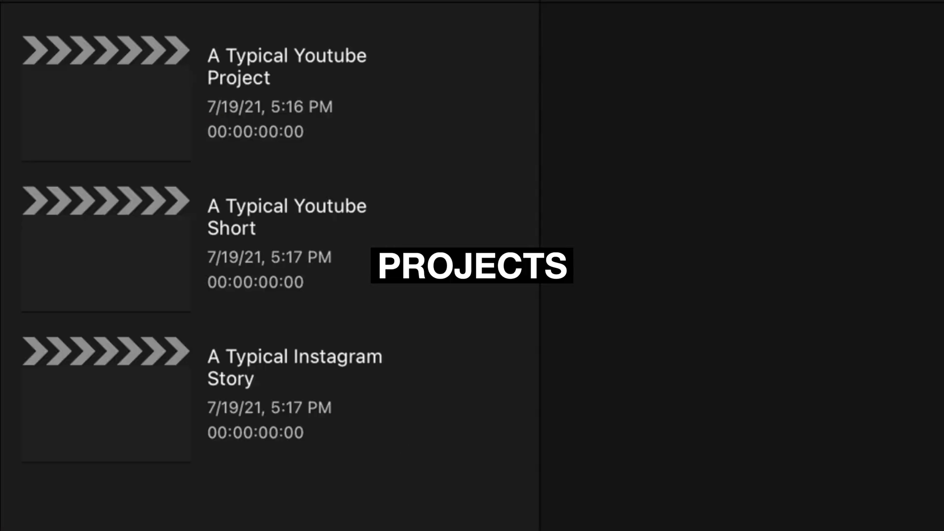
drag(138, 529, 149, 93)
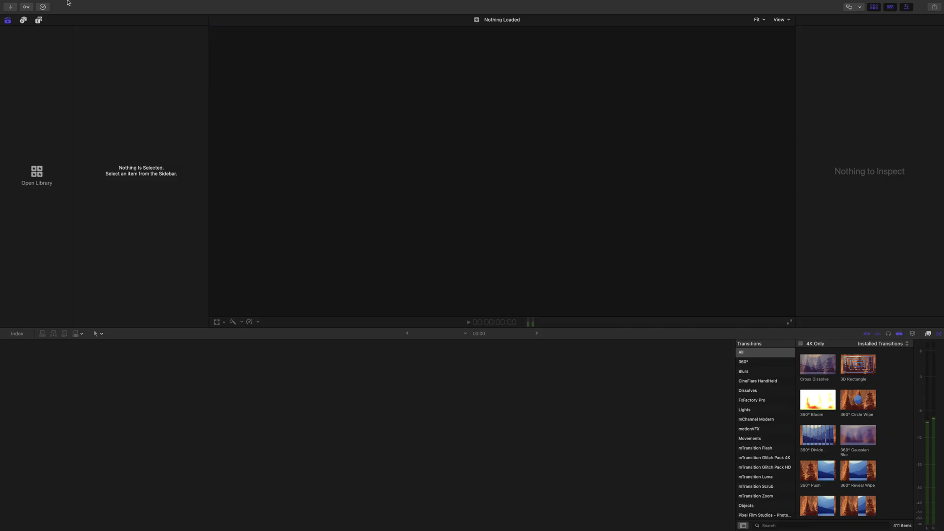
- Create a new library 'A Typical Youtube Video' saved in Youtube > A Typical Youtube Video
click(67, 5)
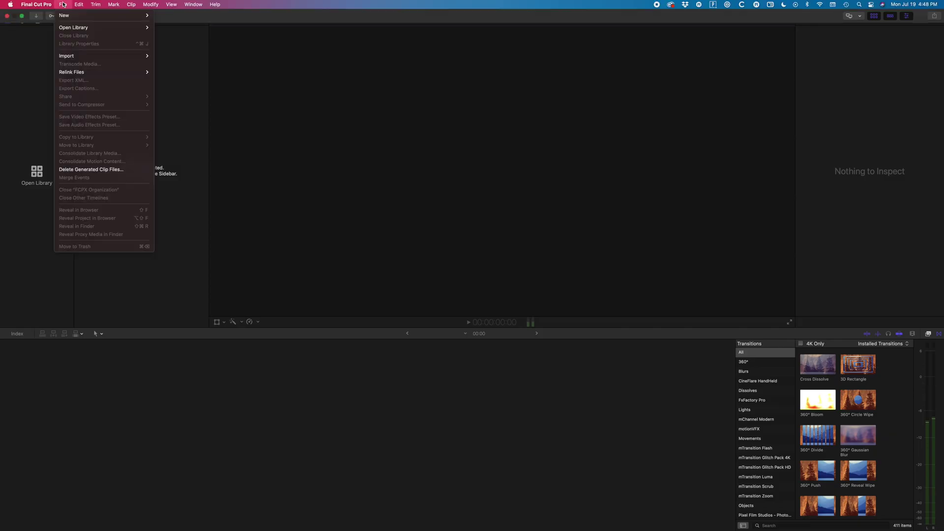
mouse_move(123, 17)
click(177, 32)
text(A Typical Youtube Vide)
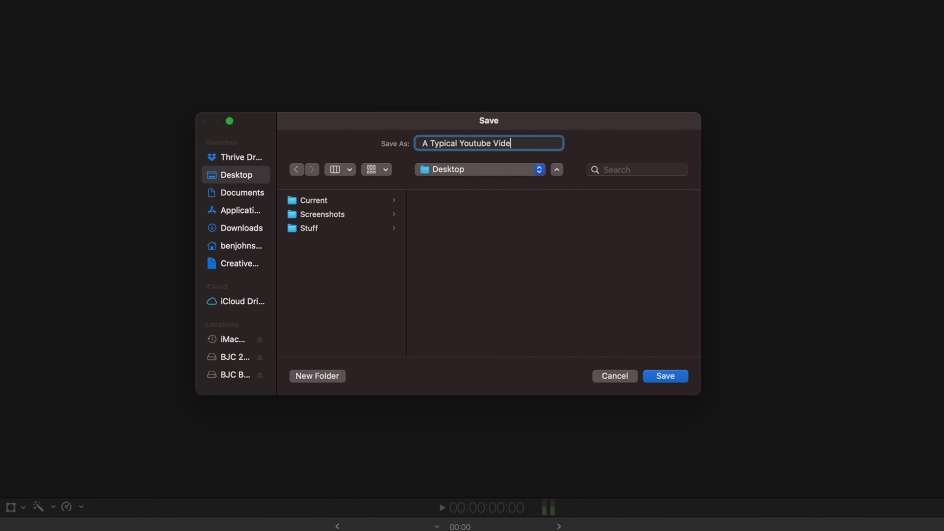
click(440, 255)
click(573, 212)
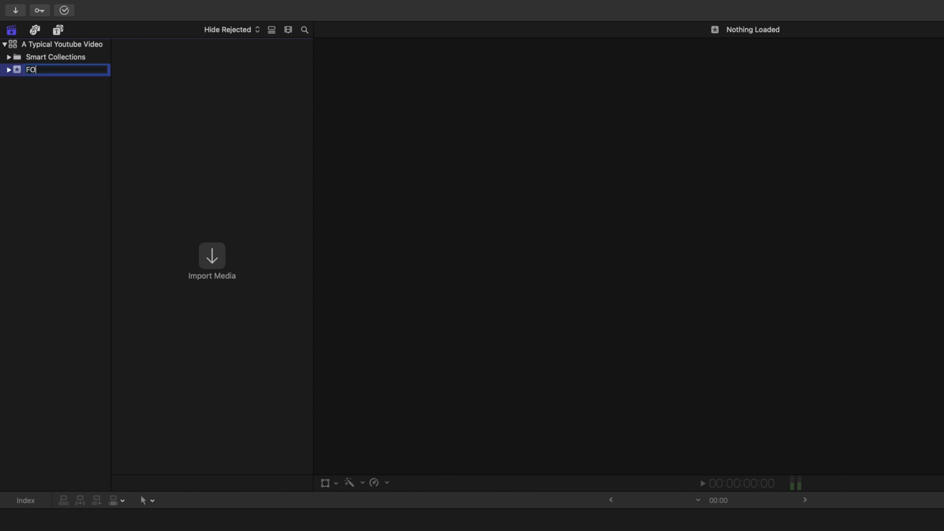
- Rename the 7-19-21 event to FOOTAGE and add a new event named EXPORTS
key(Return)
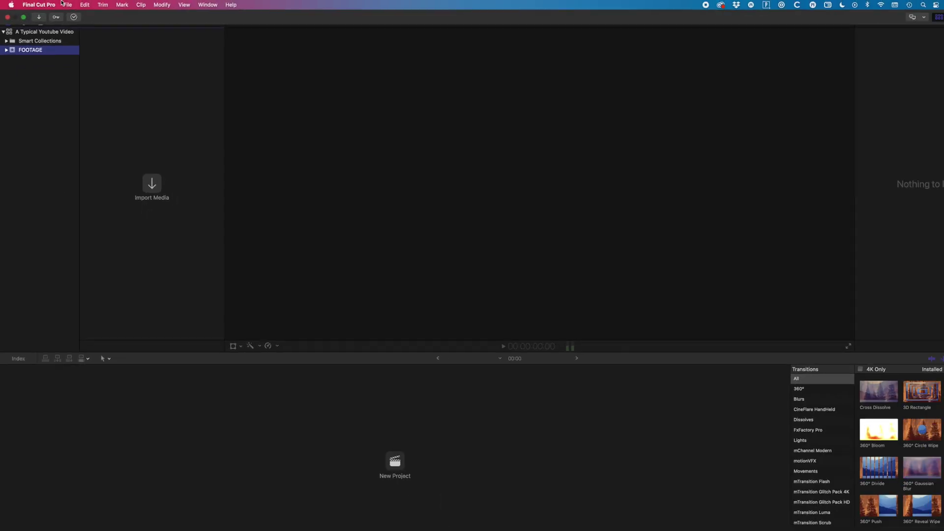
click(63, 4)
mouse_move(64, 15)
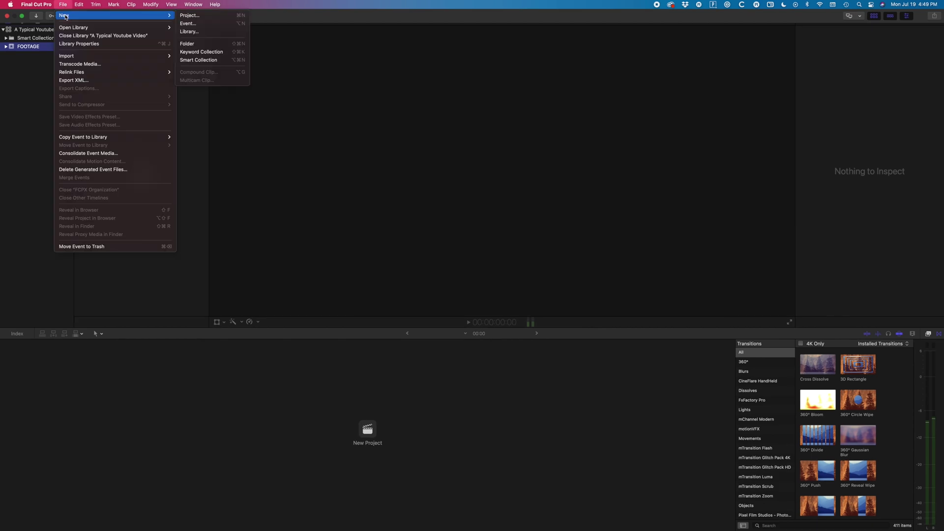
click(187, 24)
text(EXPORTS)
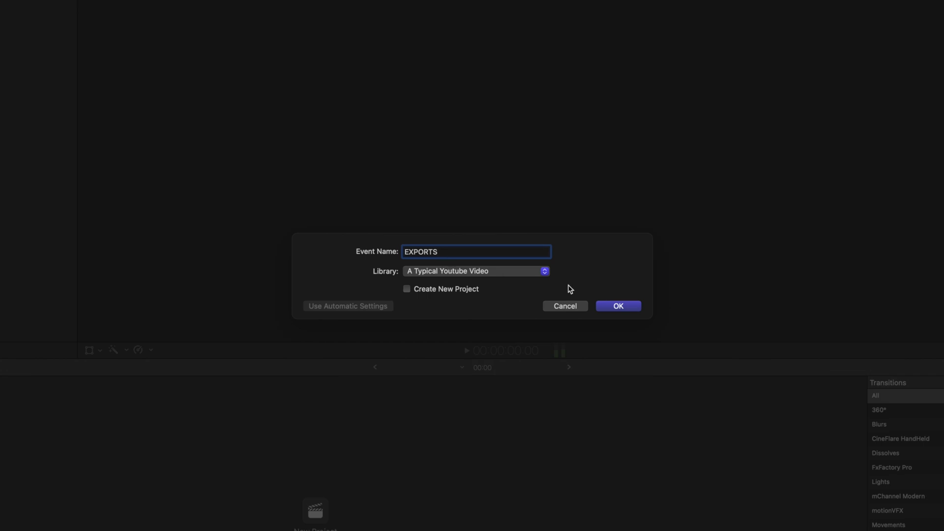
click(631, 309)
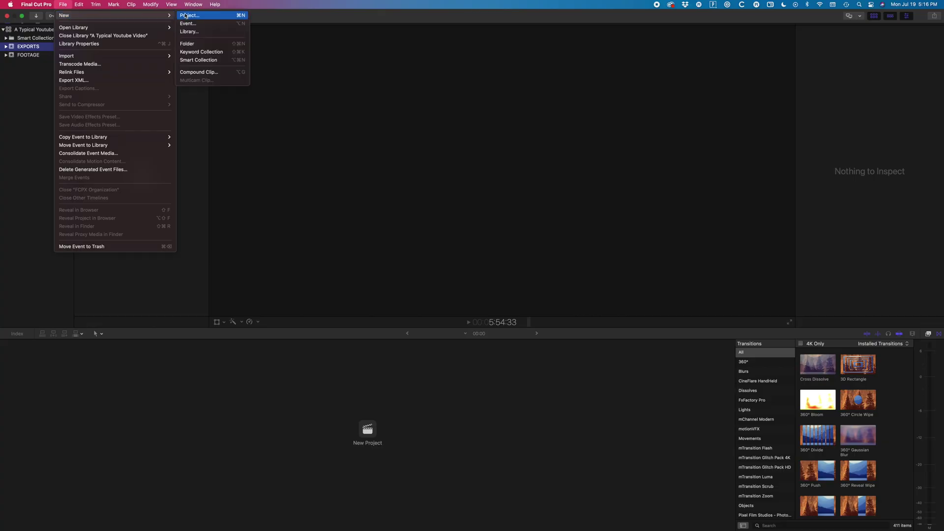
- Create 'A Typical Youtube Short' in the EXPORTS event as a Vertical 1080x1920 project
click(186, 16)
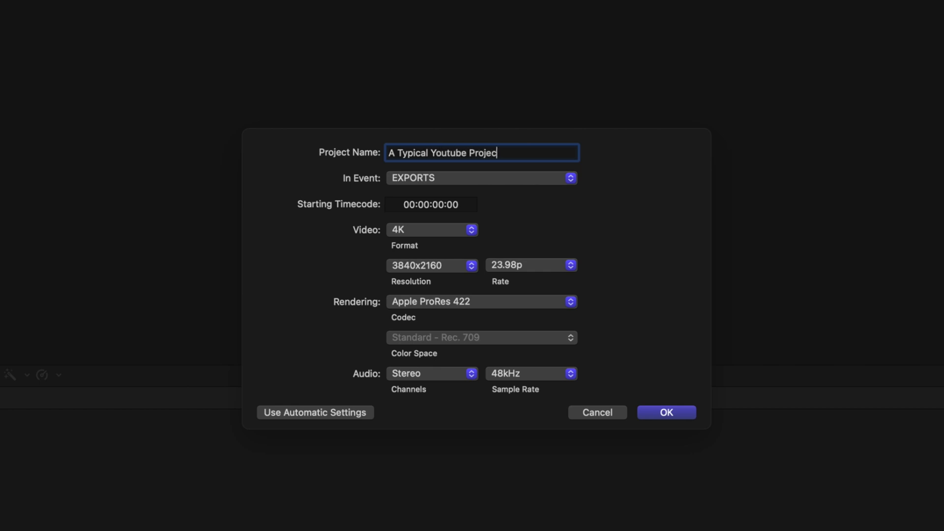
click(447, 178)
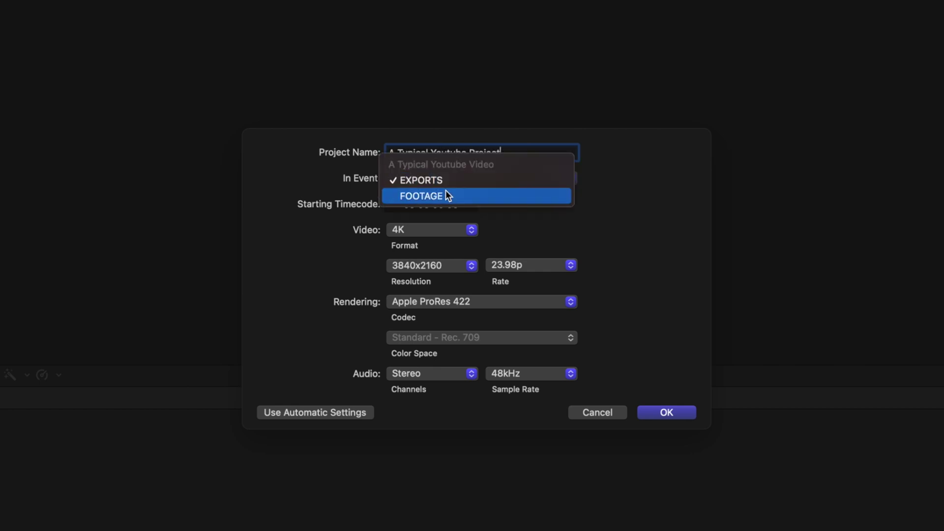
click(447, 178)
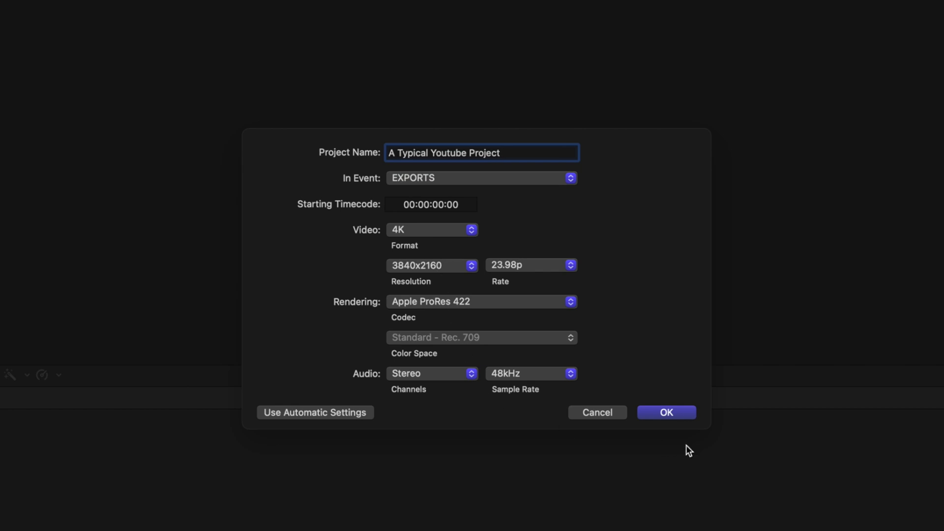
click(683, 416)
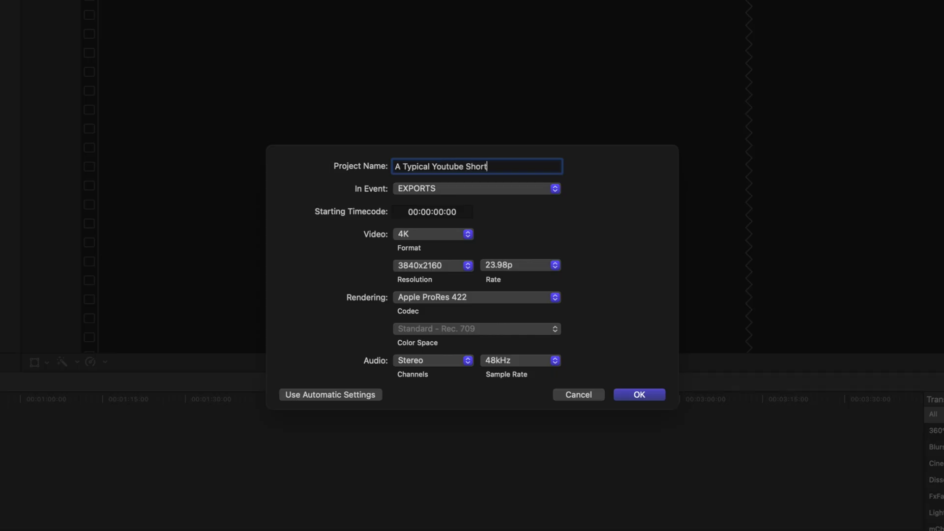
click(427, 234)
click(412, 290)
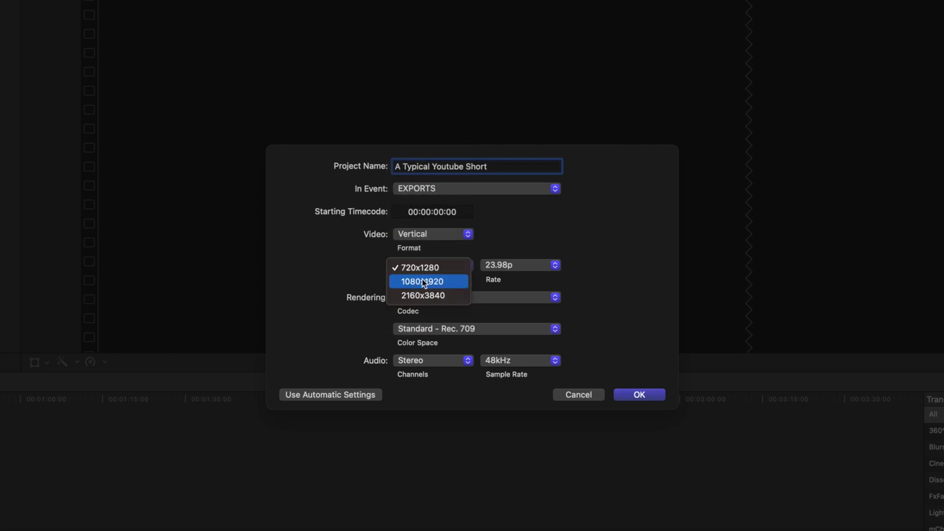
click(422, 281)
click(631, 397)
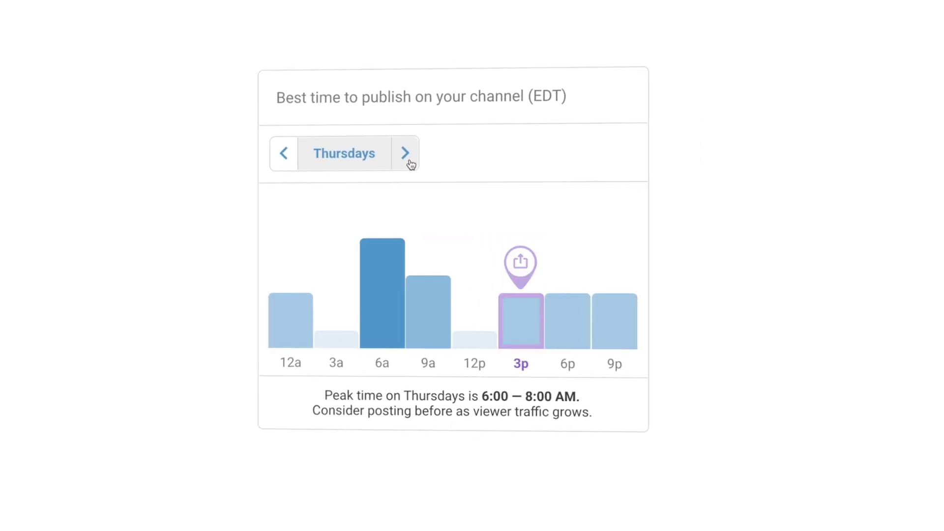
click(458, 152)
- Step vidIQ's best-time-to-publish chart forward through the later weekdays up to Saturdays
click(364, 165)
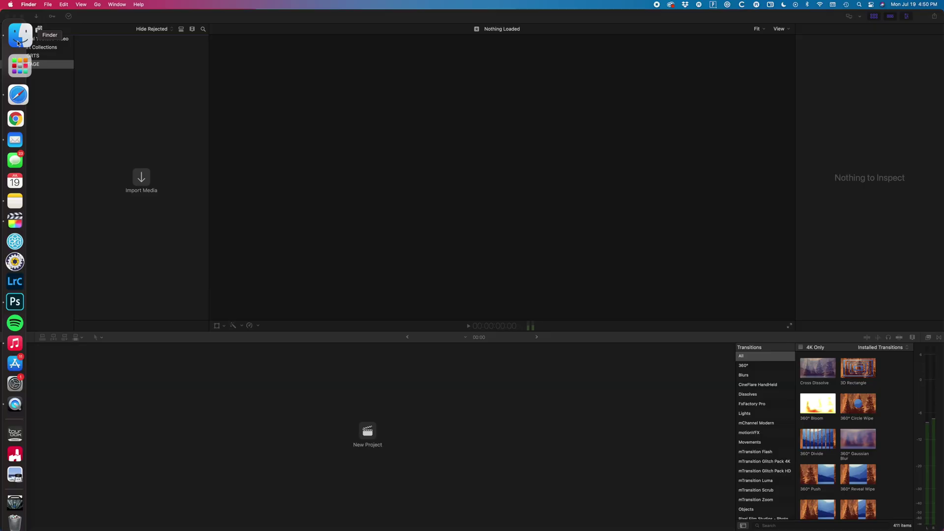
- Locate the A7iii, Audio and Zv1 footage folders inside A Typical Youtube Video in Finder
click(18, 35)
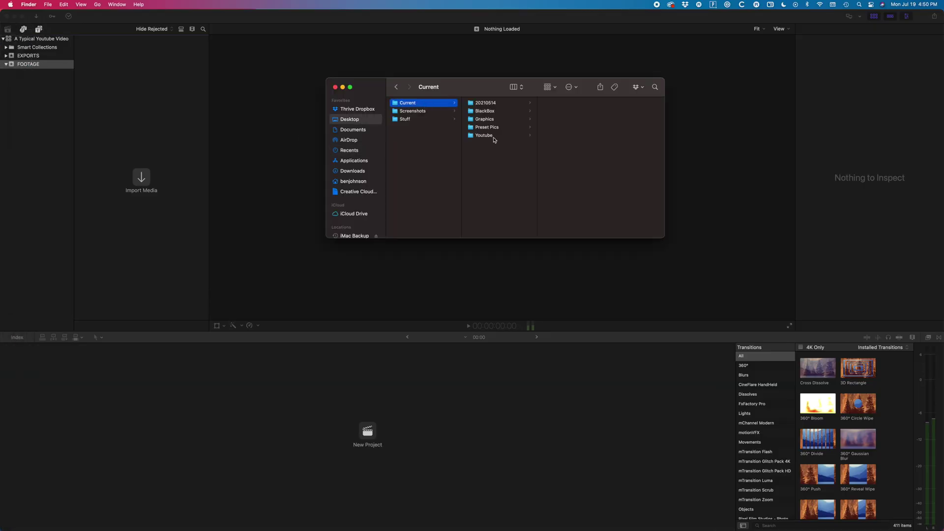
click(573, 111)
key(Right)
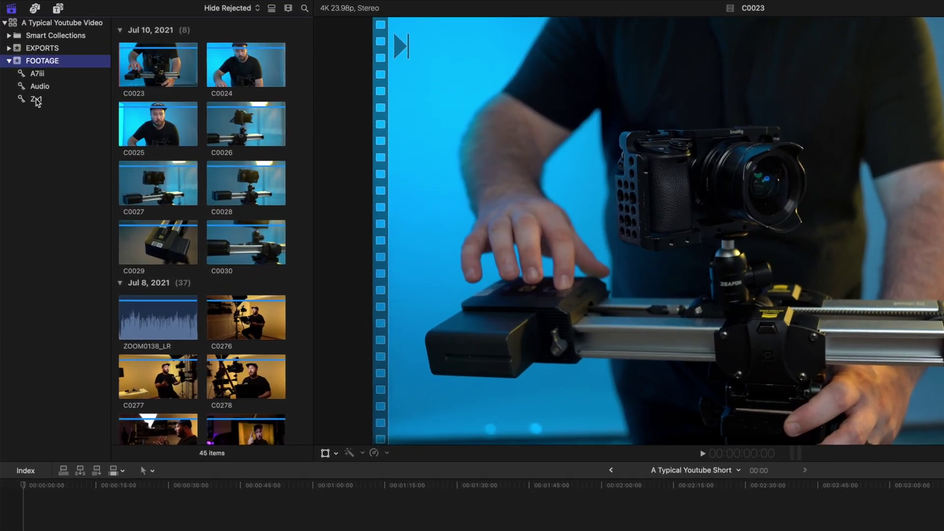
- Browse the Zv1 collection, selecting clips C0276, C0280, C0282 and C0283
click(35, 99)
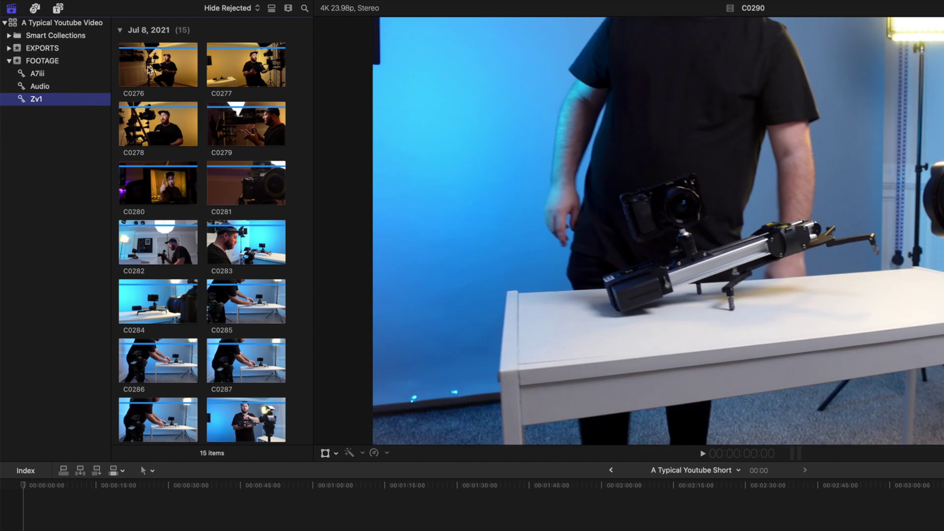
click(189, 78)
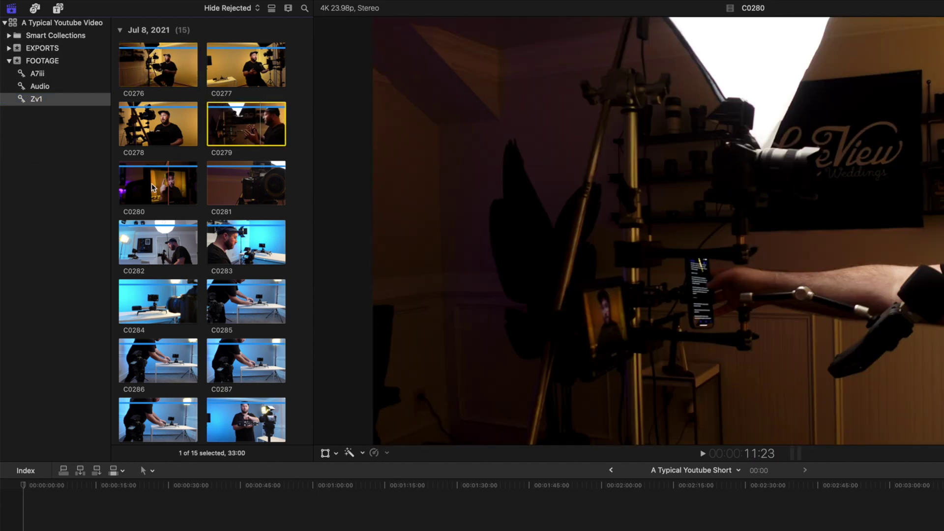
click(157, 183)
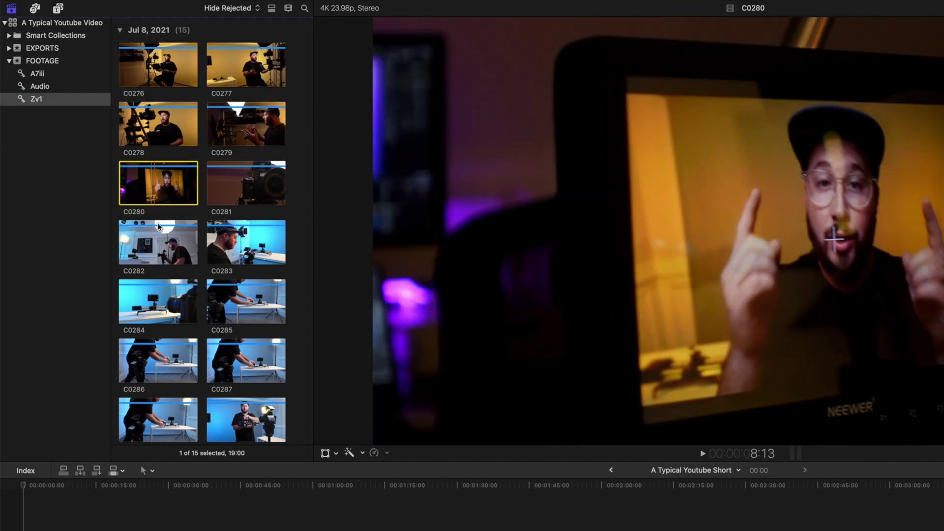
click(157, 242)
click(250, 244)
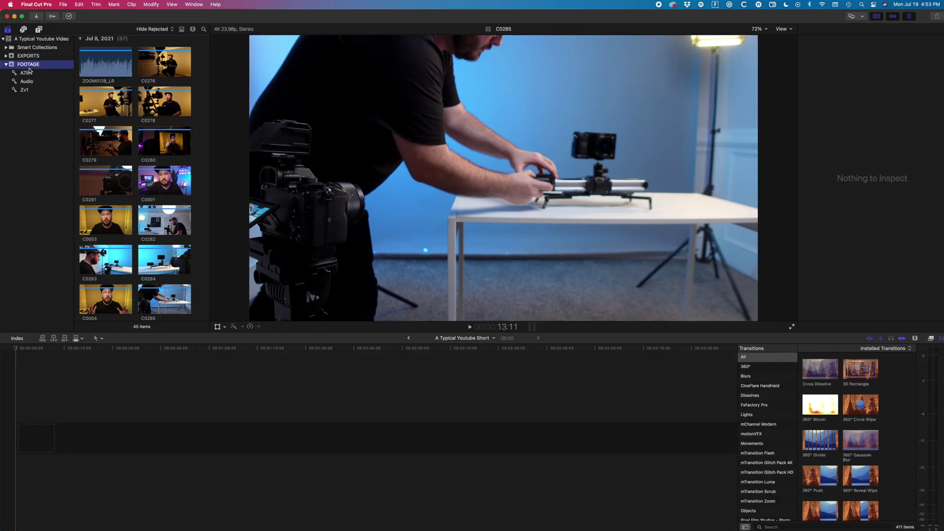
- Create a new keyword collection under the FOOTAGE event
click(63, 4)
mouse_move(66, 17)
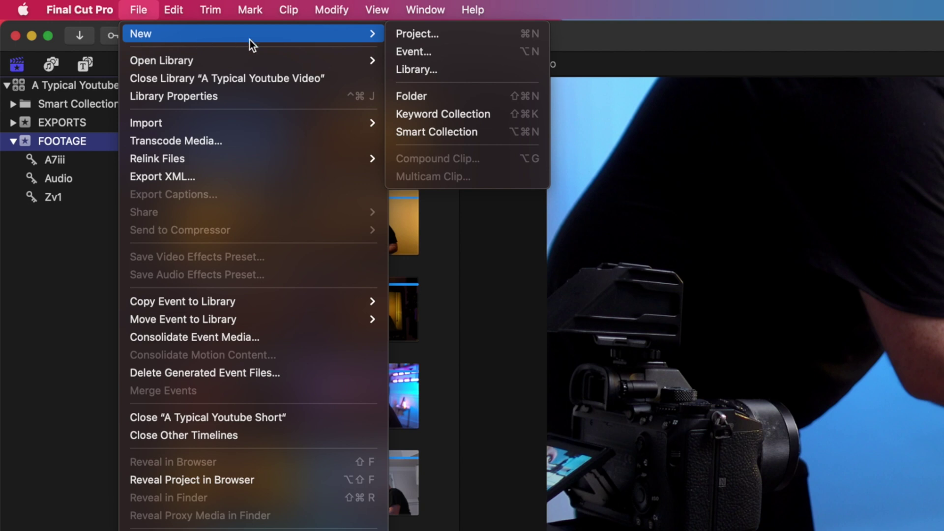
click(424, 115)
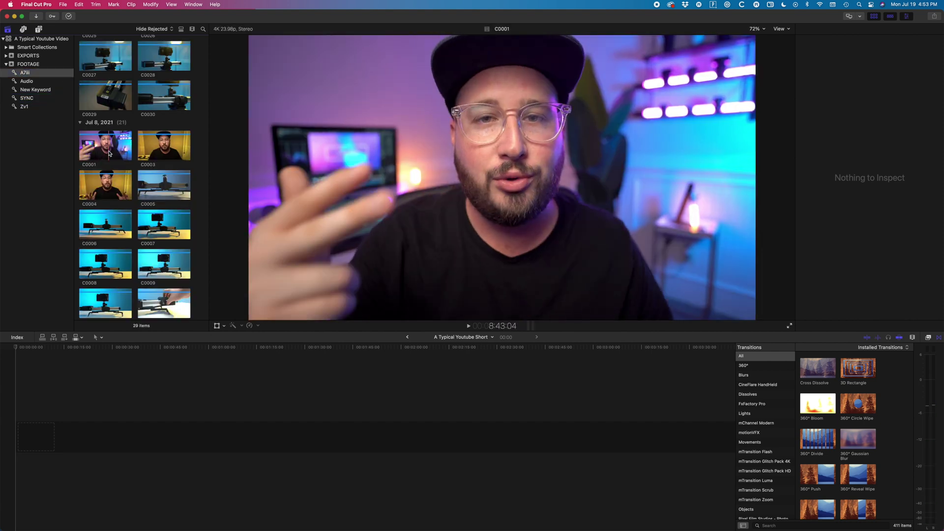
- Sync clip C0001 with ZOOM0138_LR audio in SYNC and open the Sync Clip in the timeline
drag(105, 145, 32, 98)
click(28, 82)
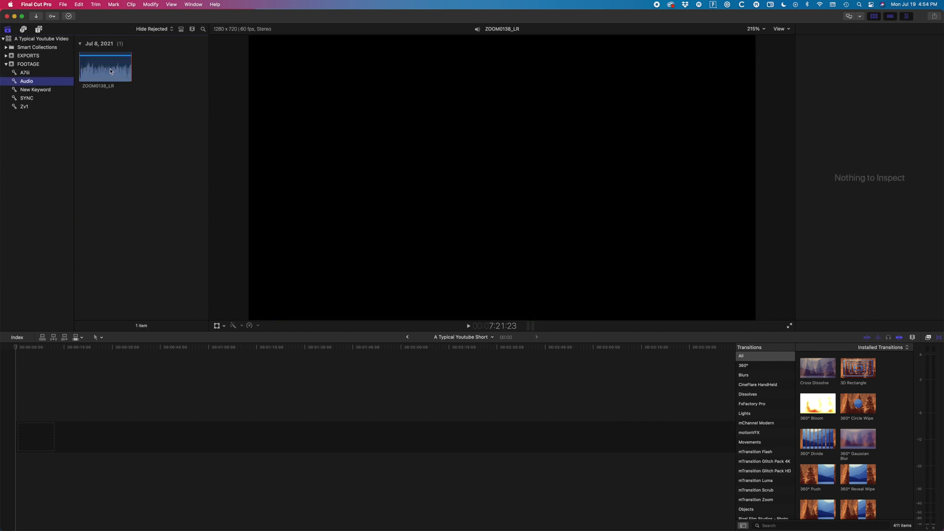
click(83, 80)
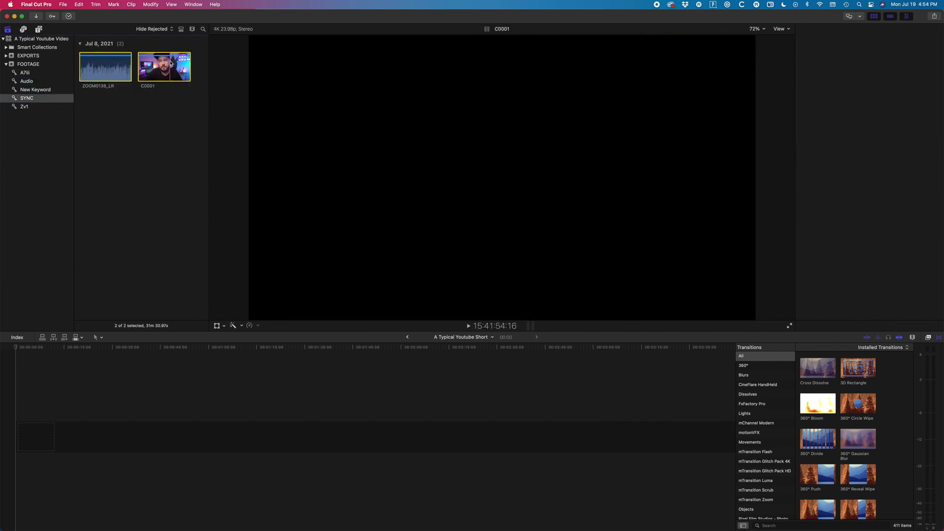
click(131, 4)
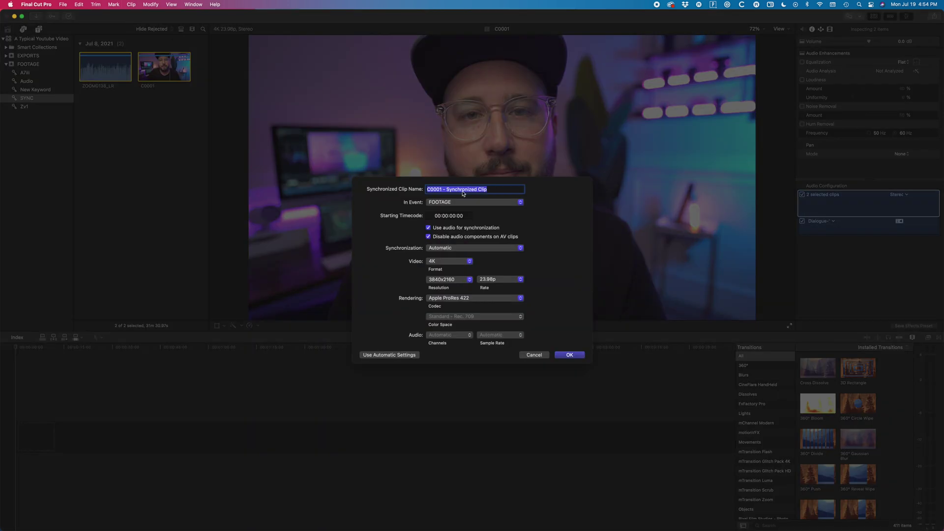
click(569, 355)
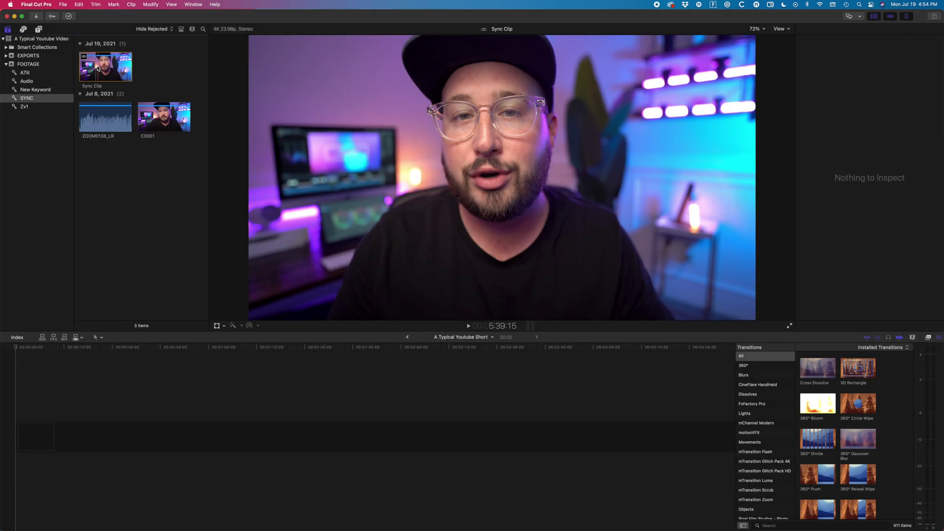
double_click(92, 68)
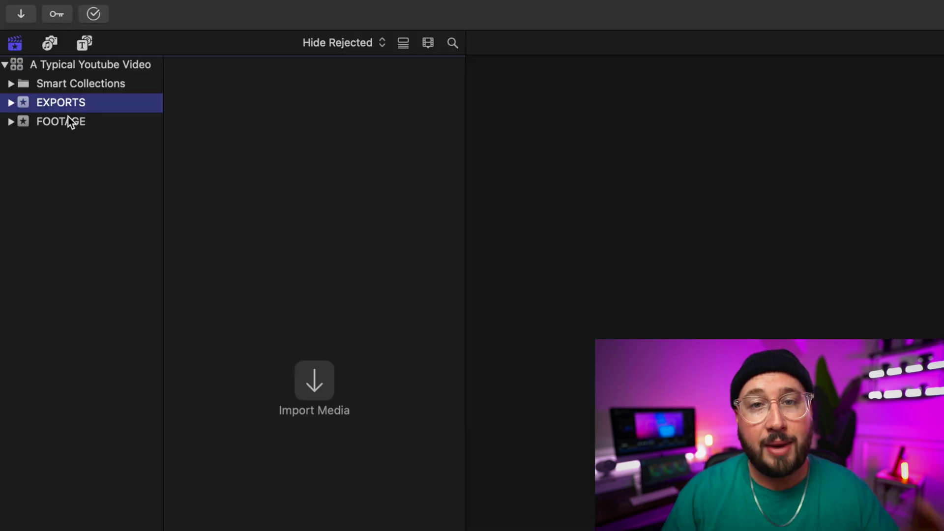
- Import the footage folders into FOOTAGE and create vertical 1080x1920 project 'A Typical Instagram Story' in EXPORTS
click(68, 118)
click(69, 106)
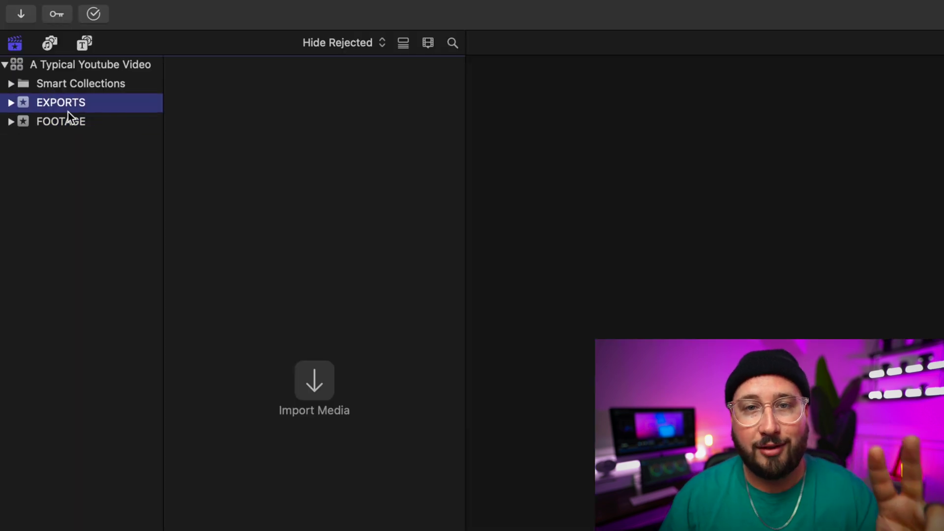
click(68, 120)
click(69, 104)
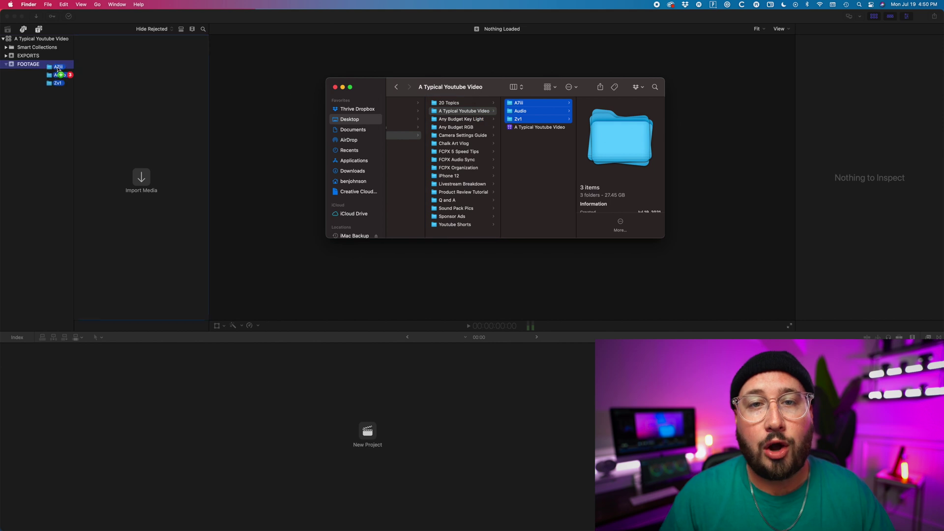
drag(57, 69, 55, 68)
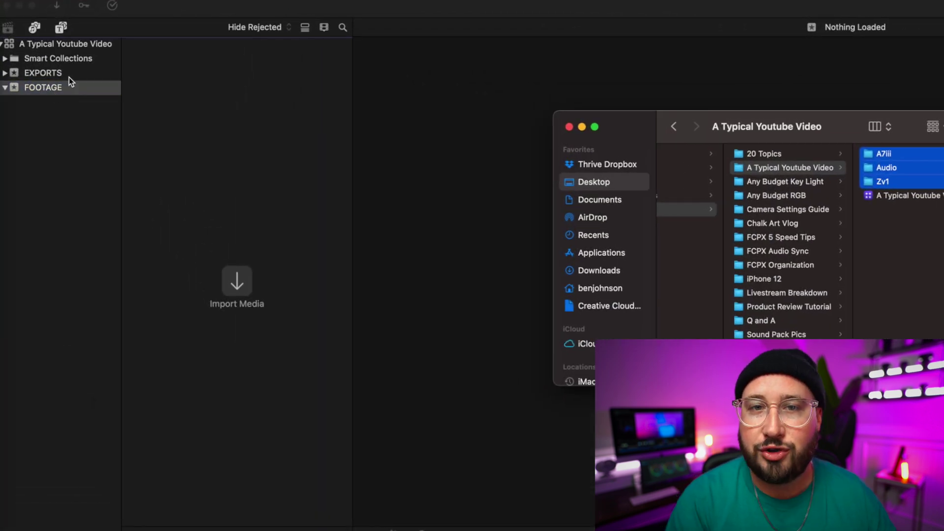
click(147, 13)
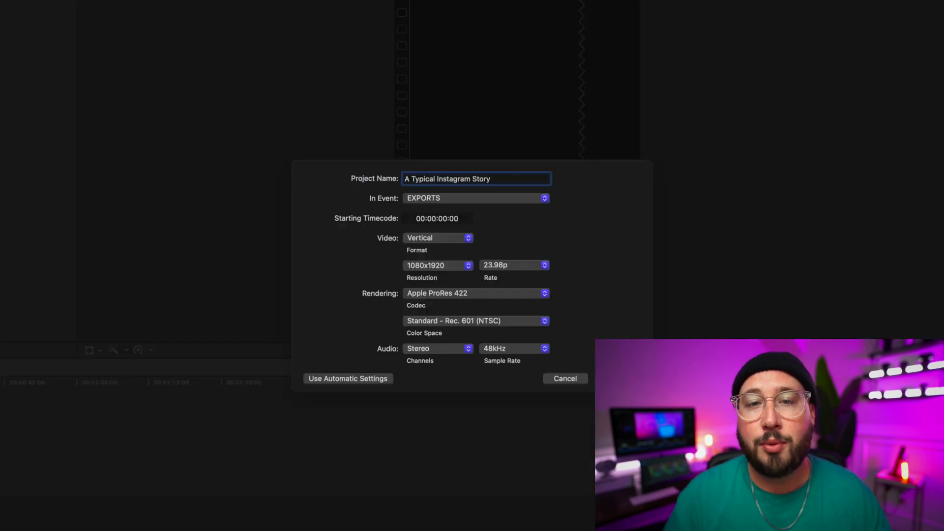
key(Return)
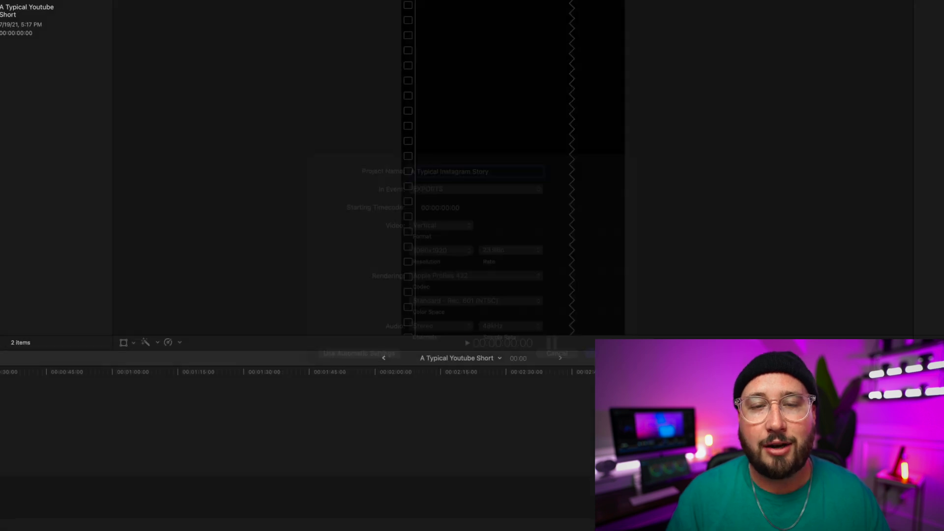